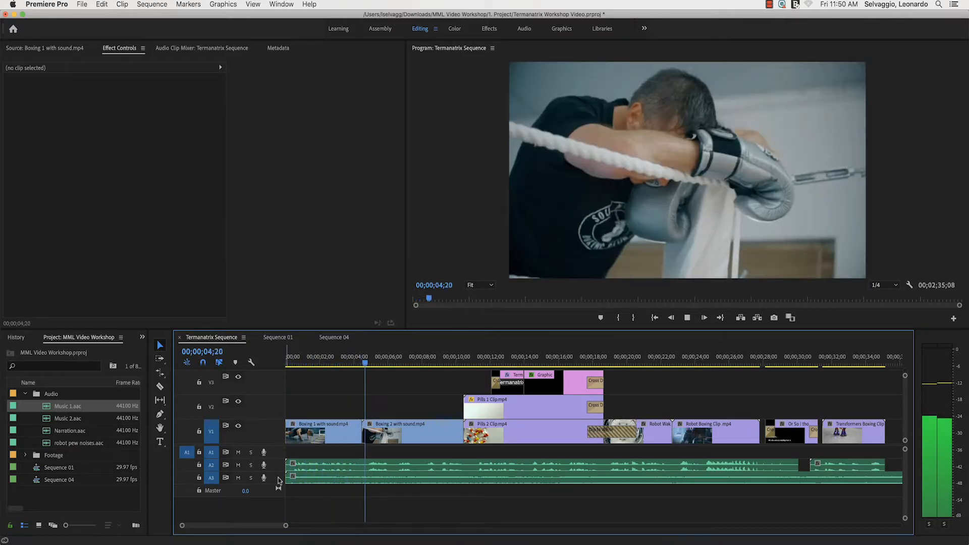
Step: Turn off Level keyframing on the Music 1.aac clip, set its volume to -5 dB, and play the result
key(space)
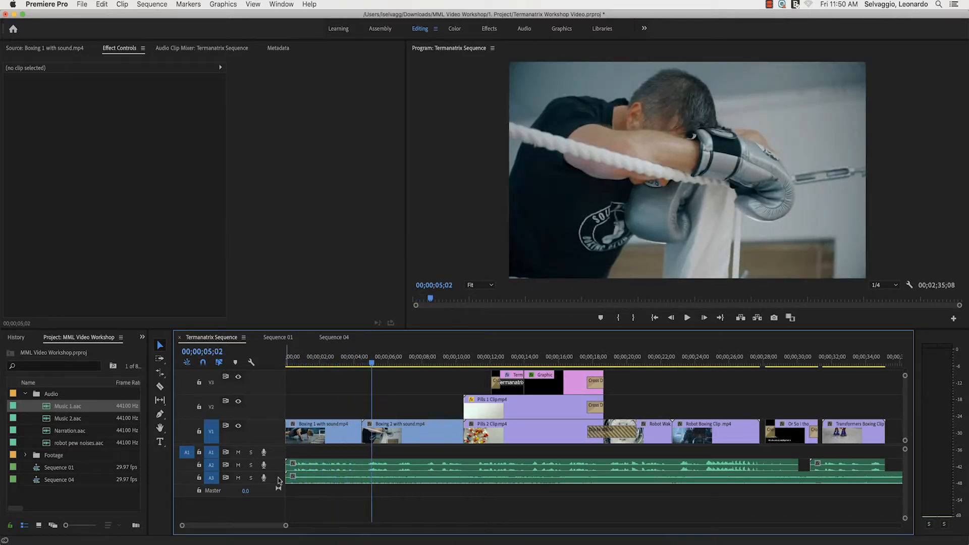
click(309, 480)
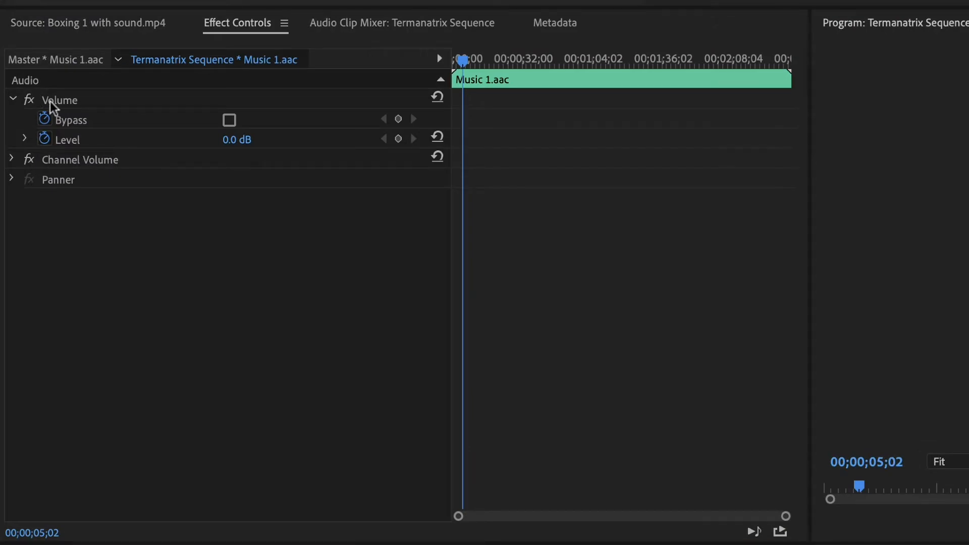
click(45, 138)
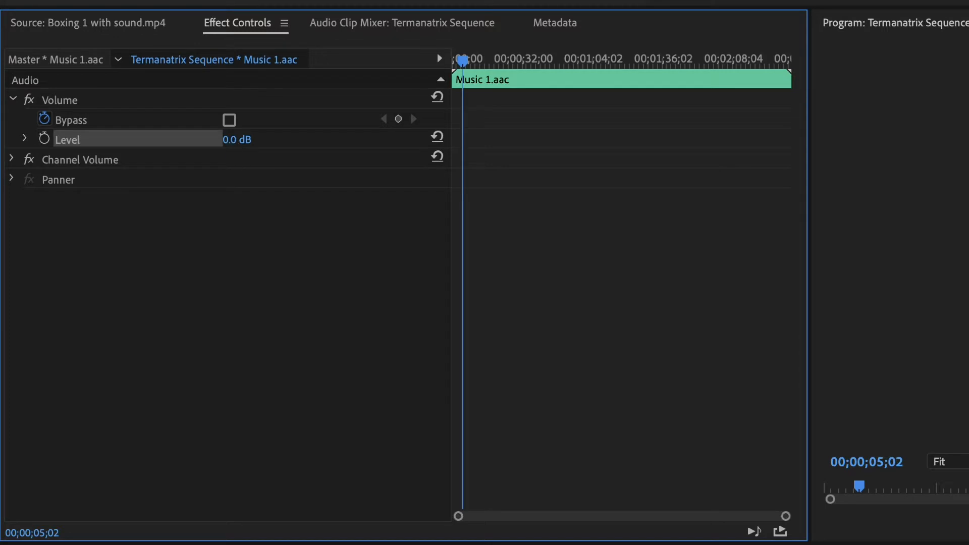
click(249, 138)
text(-5)
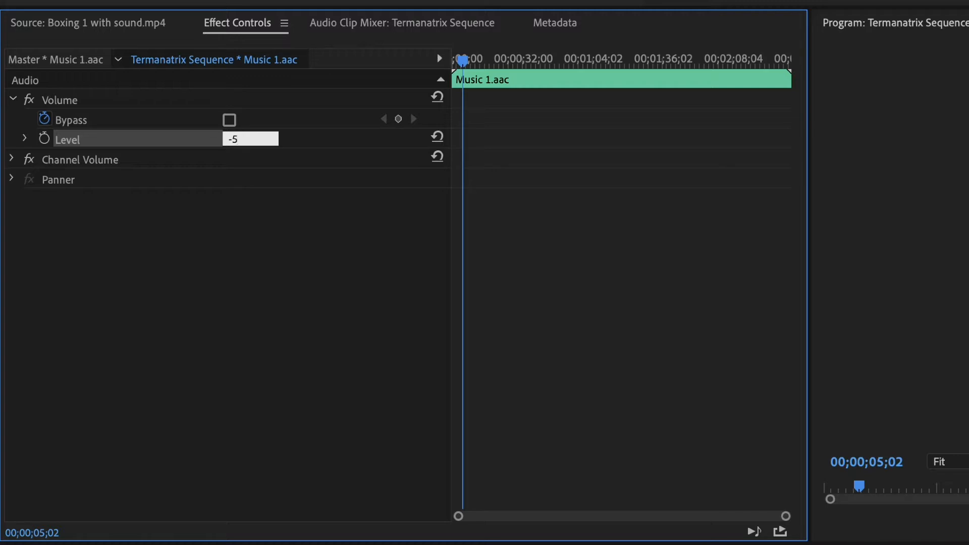
key(Return)
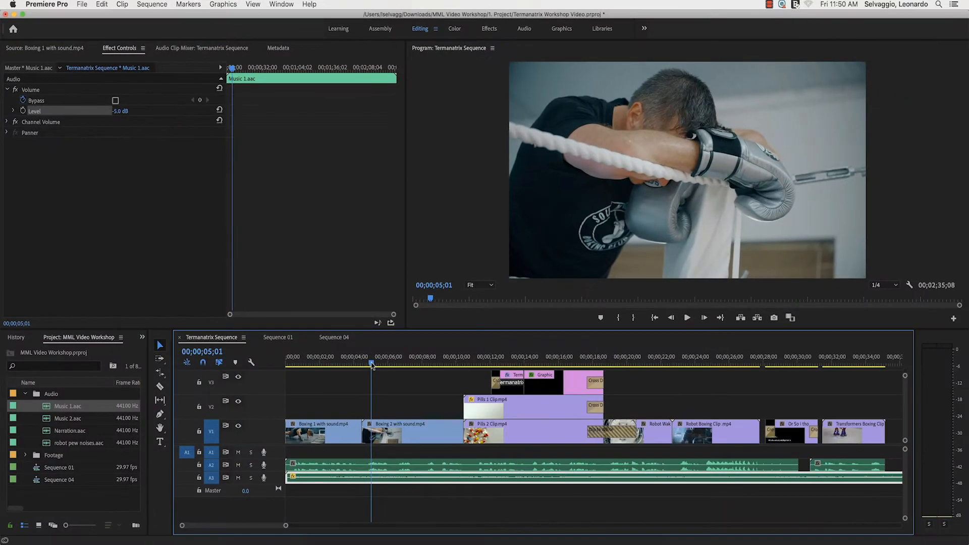
key(space)
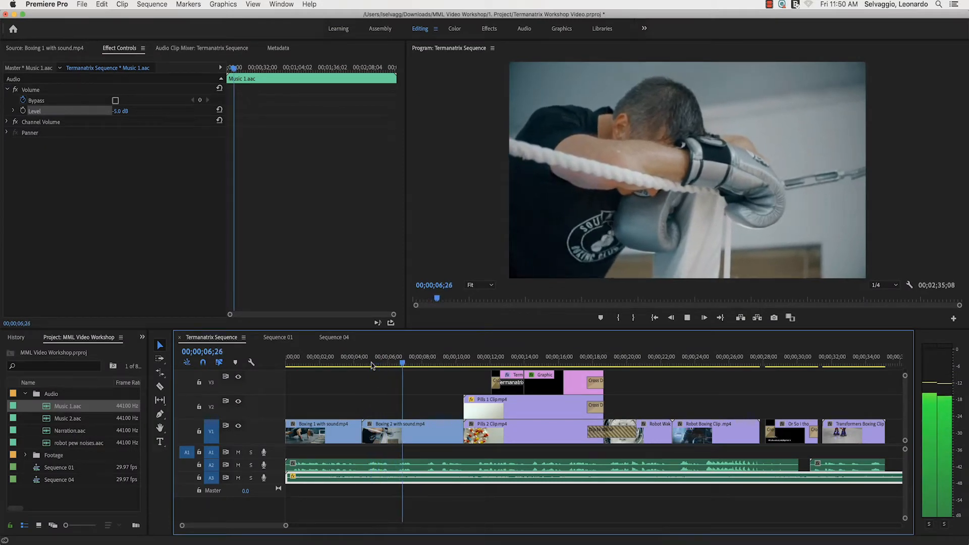
key(space)
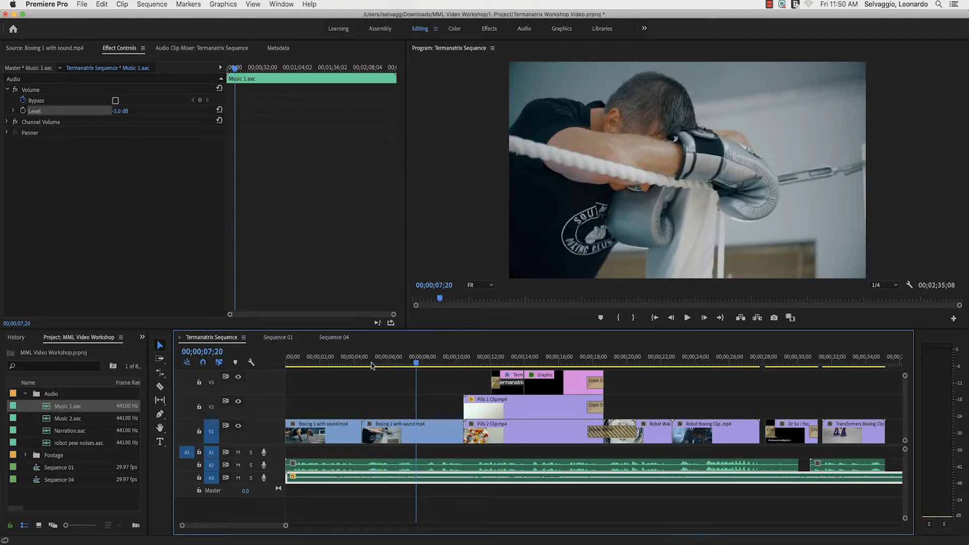
Step: Add a Level keyframe to the Music 1.aac clip at 00;00;06;15
click(23, 111)
key(shift+Left)
key(shift+Left)
key(shift+Left)
key(shift+Left)
key(shift+Left)
key(shift+Left)
key(shift+Left)
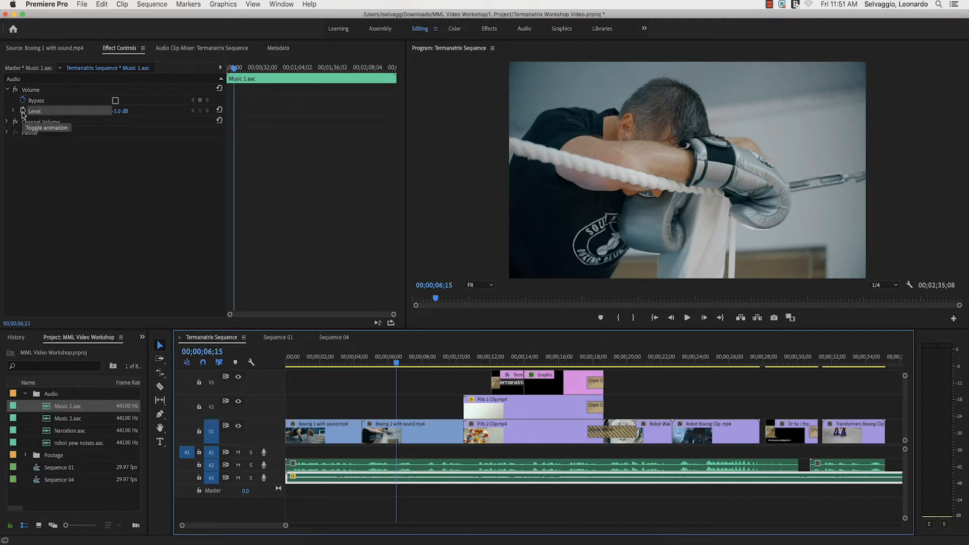
click(23, 111)
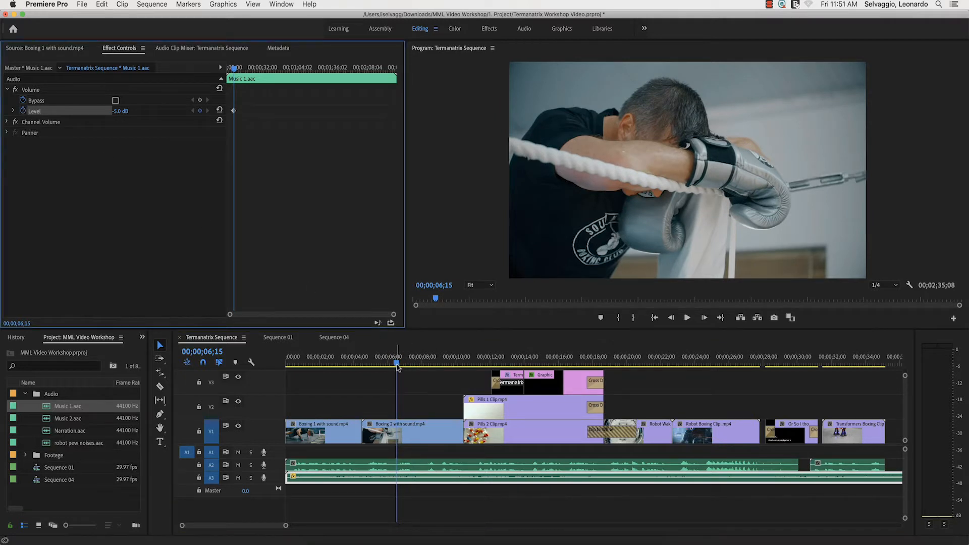
Step: Set the Music 1.aac Level to -40 dB at 00;00;07;00 as a second keyframe and play the volume drop
drag(397, 367, 406, 369)
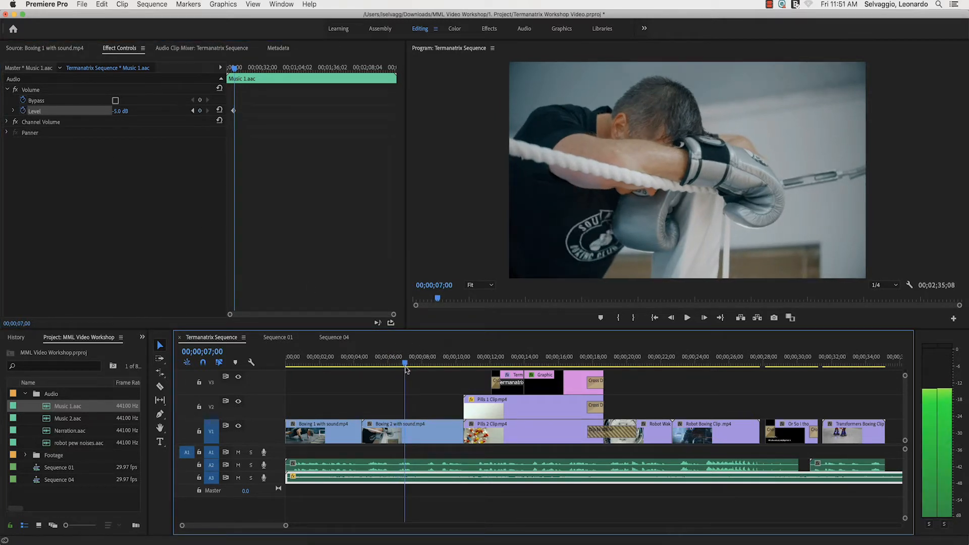
click(118, 112)
click(118, 112)
text(-40)
key(Return)
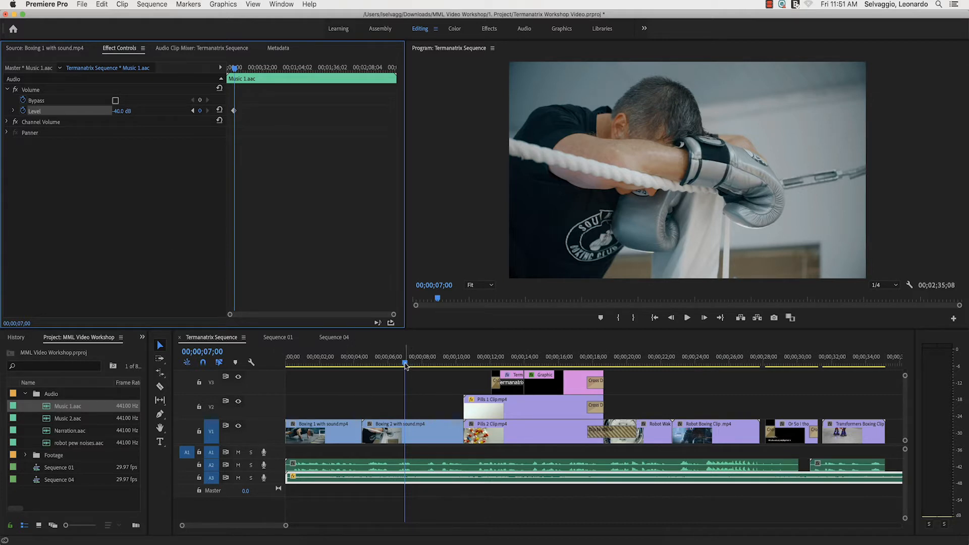
drag(403, 362, 388, 362)
key(space)
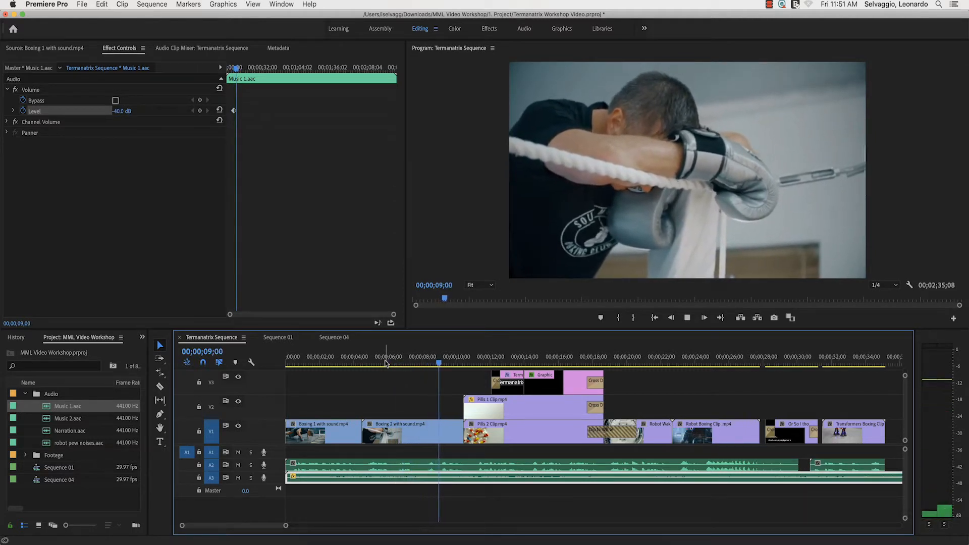
key(space)
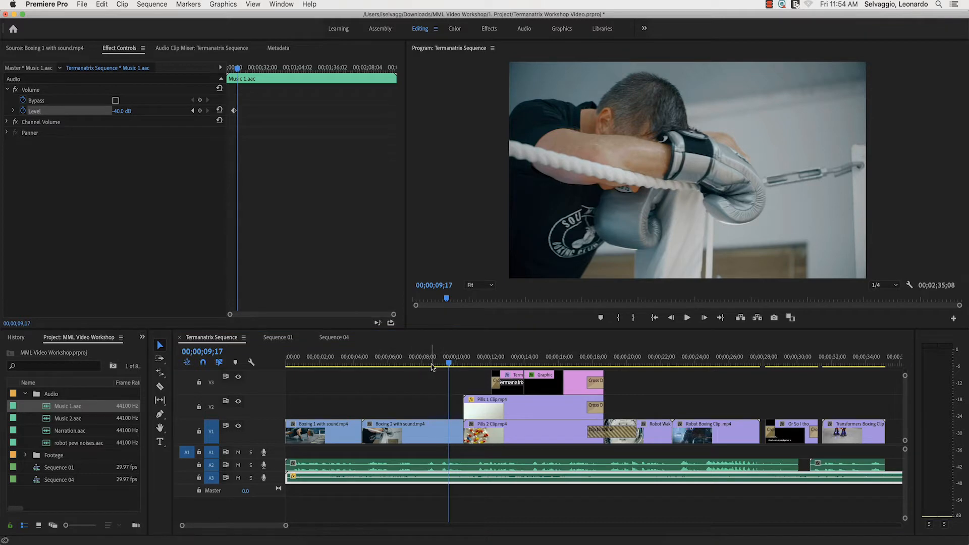
Step: Split the Music 1.aac clip at 00;00;18;19, where the pills clips end, and delete the portion after the cut
drag(448, 365, 604, 375)
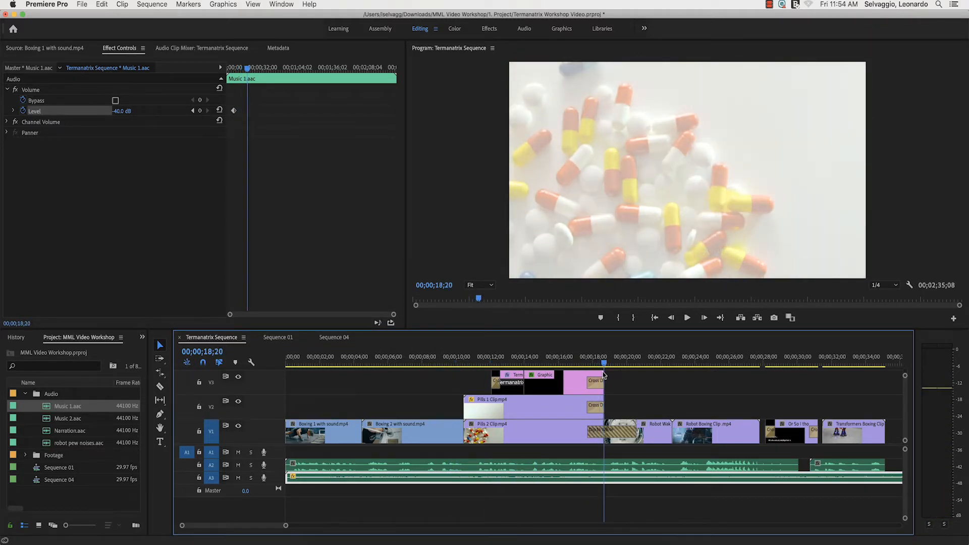
key(Left)
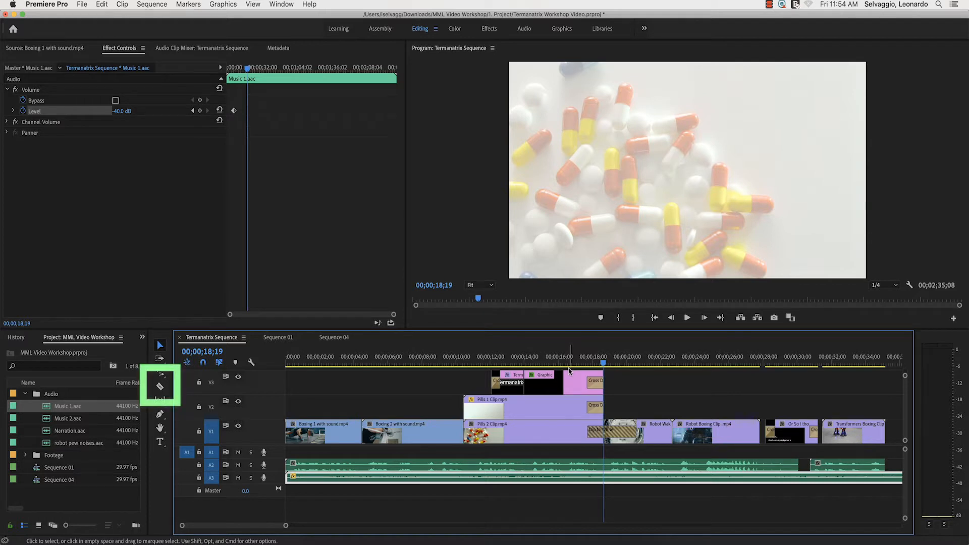
click(161, 387)
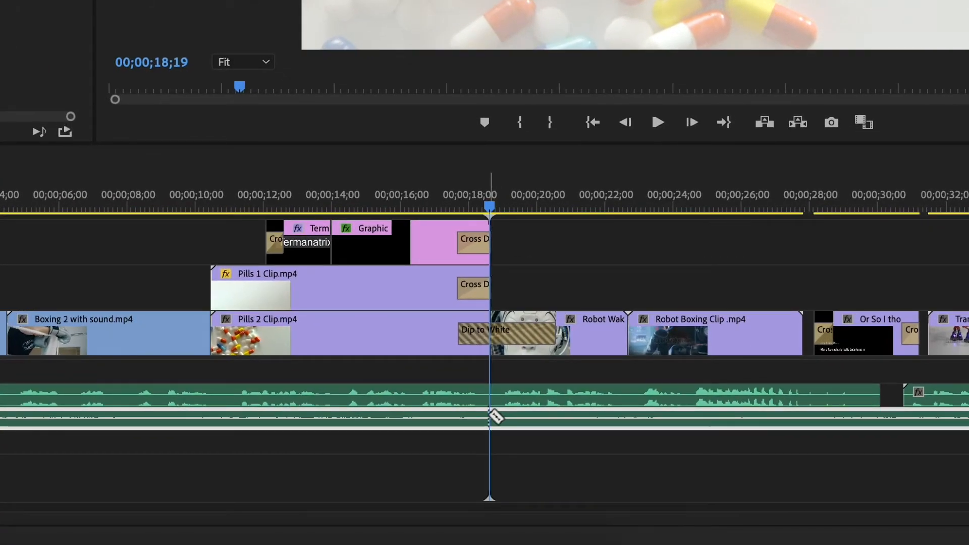
click(493, 418)
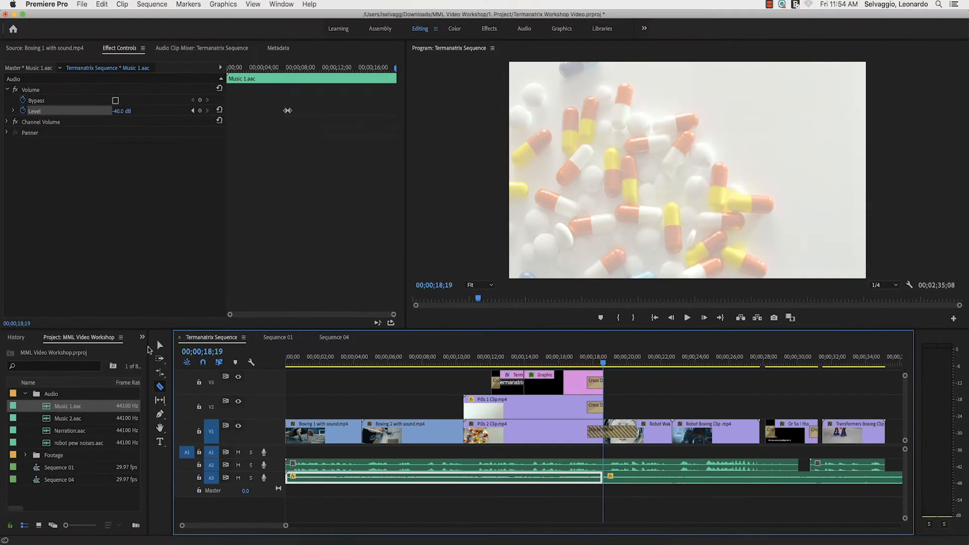
click(159, 346)
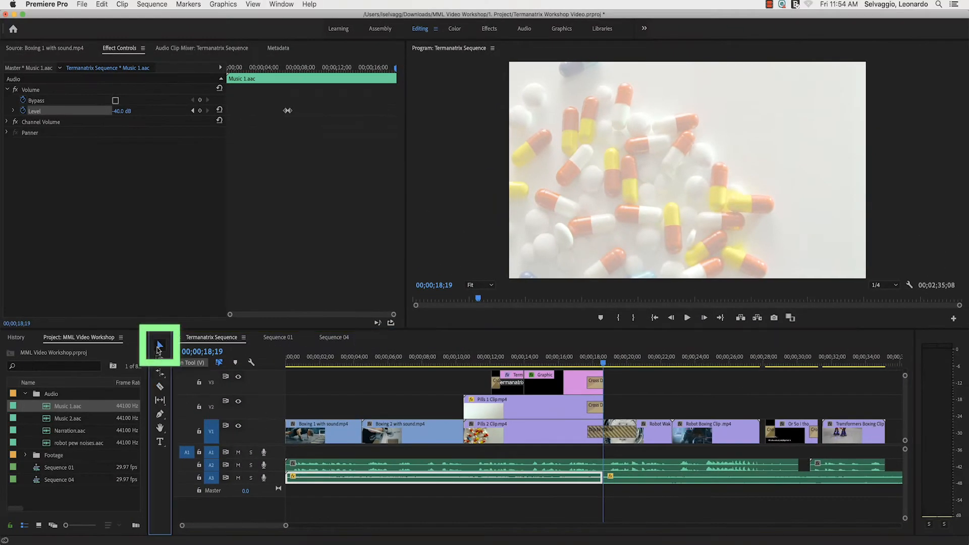
click(615, 494)
click(616, 481)
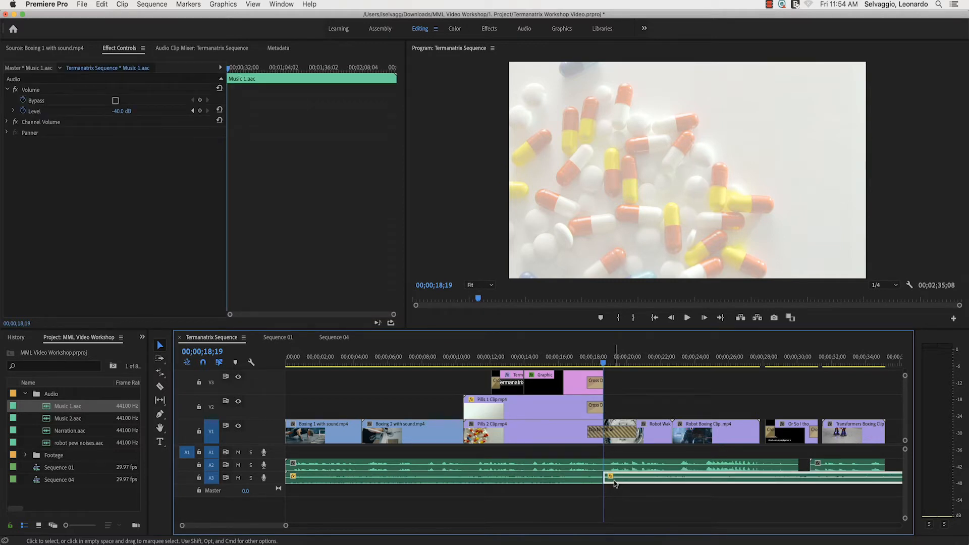
key(Delete)
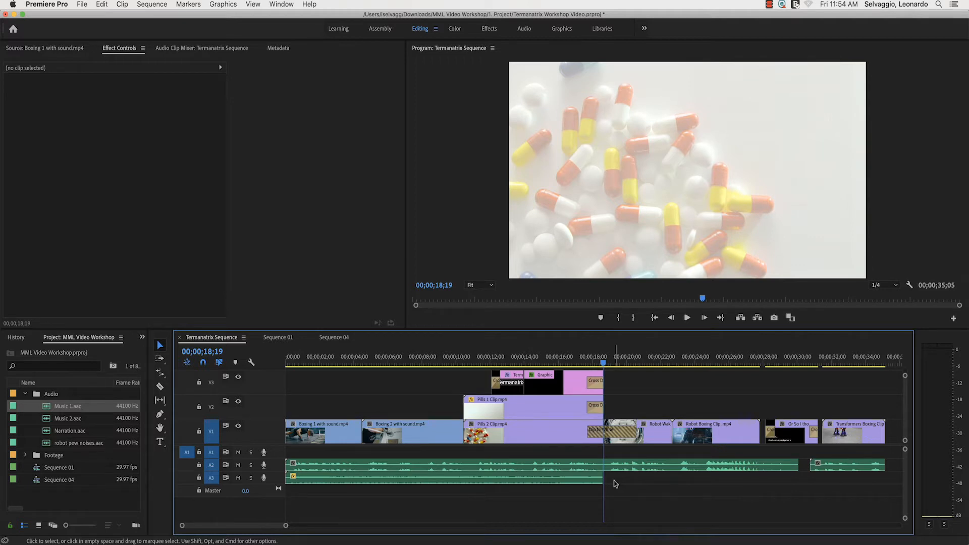
Step: Place Music 2.aac on track A3 directly after the Music 1.aac clip and play the newly added music
click(65, 417)
drag(50, 423, 607, 482)
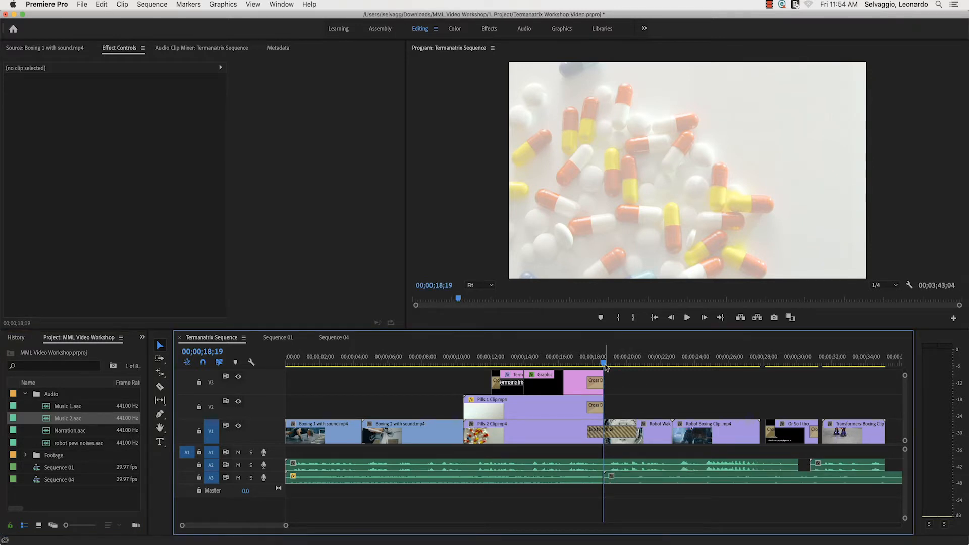
key(space)
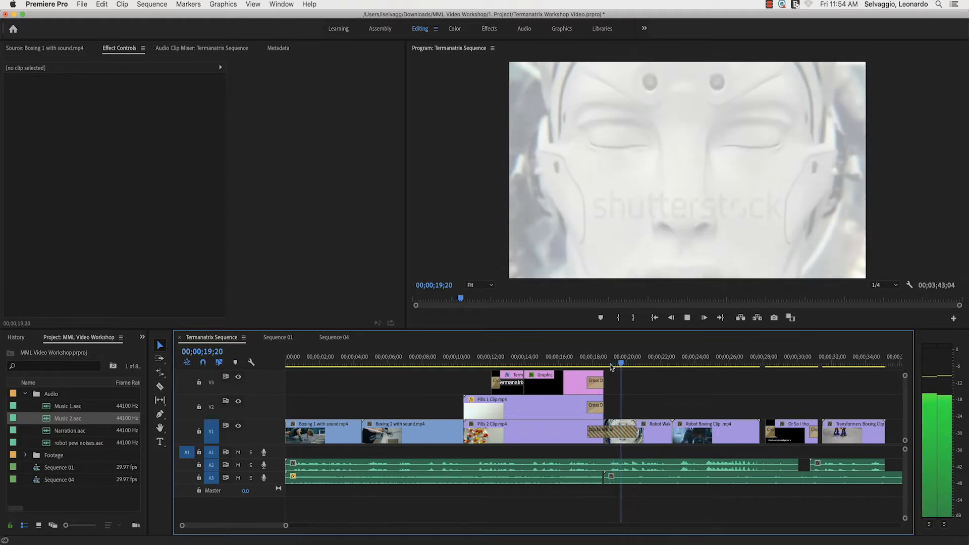
click(616, 477)
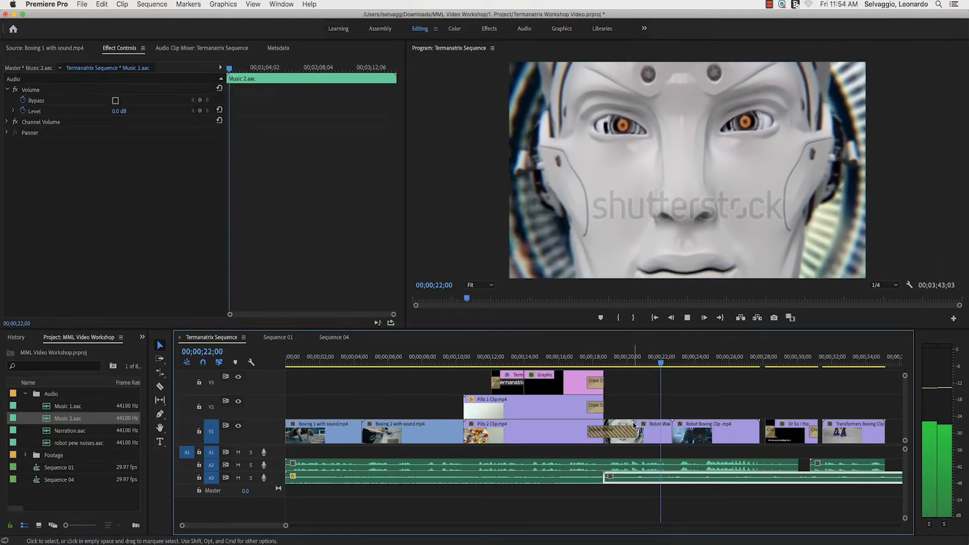
key(space)
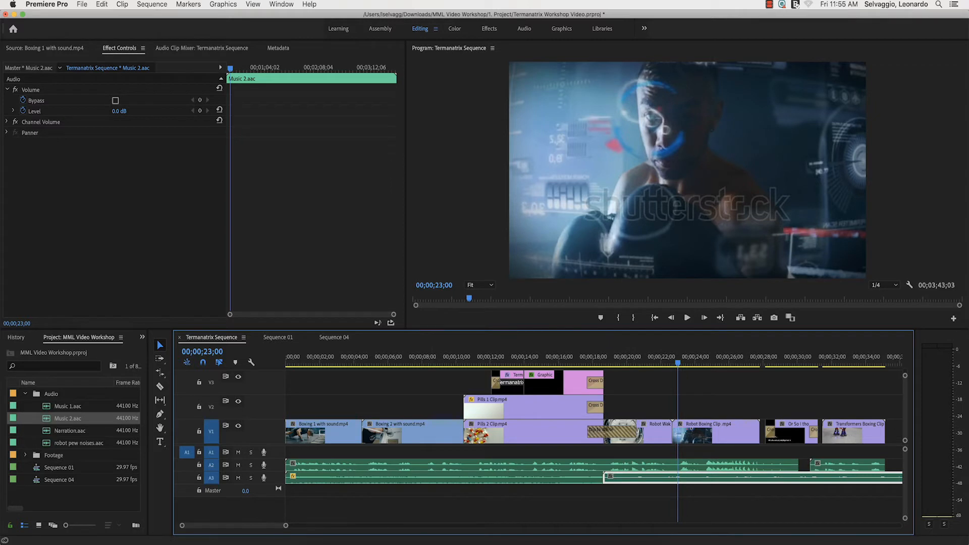
Step: Split the Music 2.aac clip at the gap between the two audio clips on A2 and delete the remainder
drag(233, 522, 252, 529)
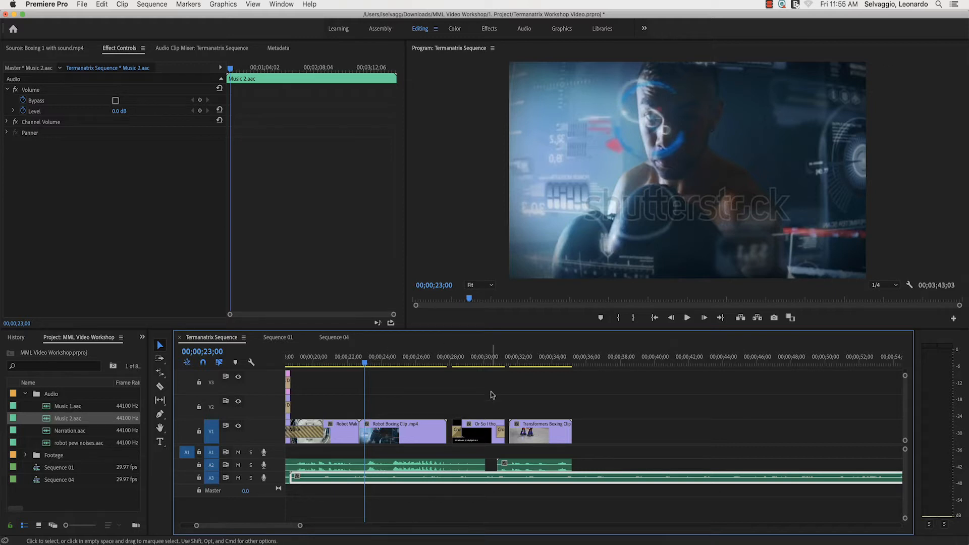
click(160, 386)
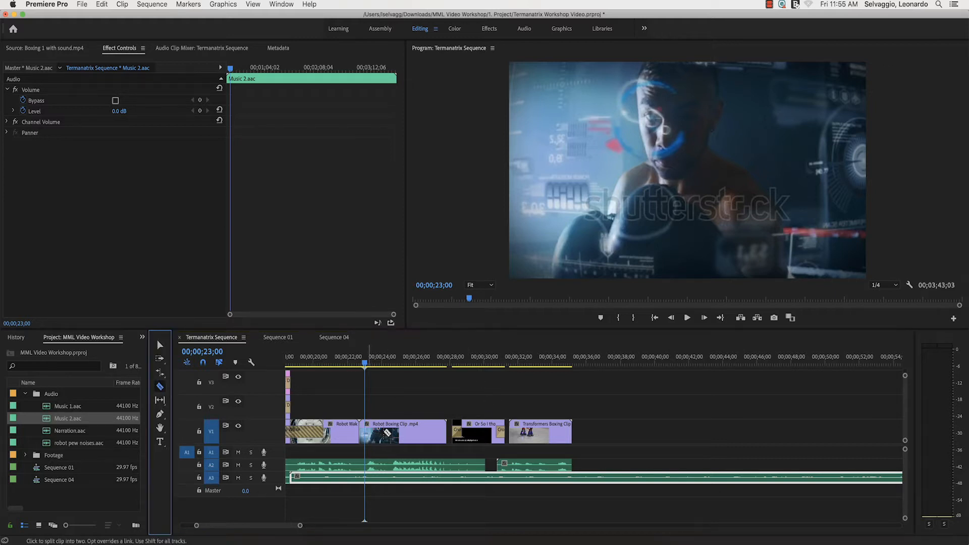
click(492, 478)
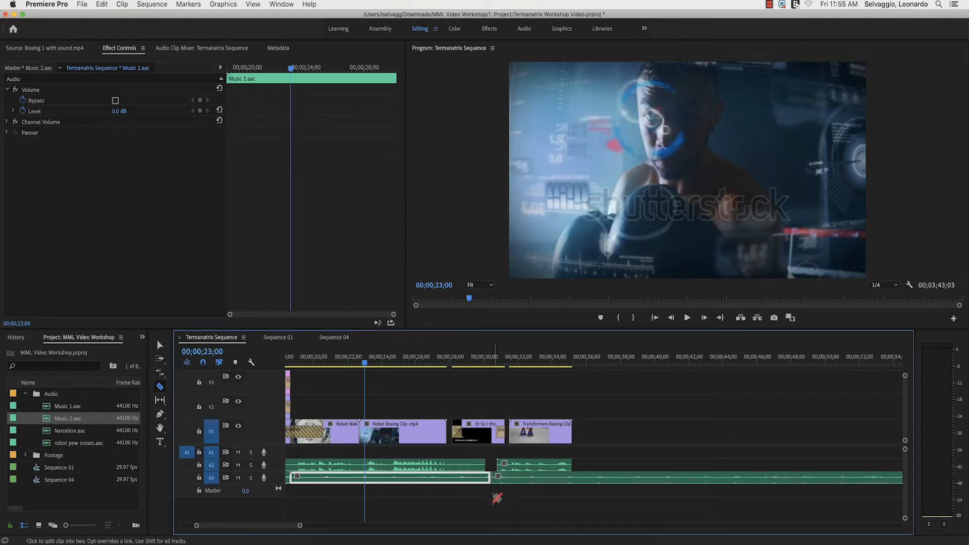
click(160, 344)
click(506, 481)
key(Delete)
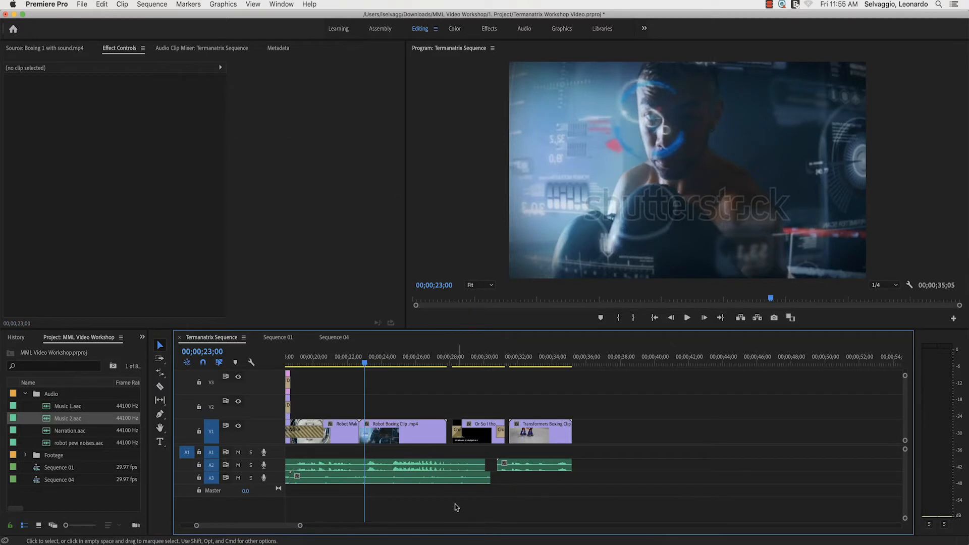
Step: Play the sequence across the cut between Music 1.aac and Music 2.aac to check the change of music
scroll(285, 527, up, 1)
scroll(286, 527, up, 3)
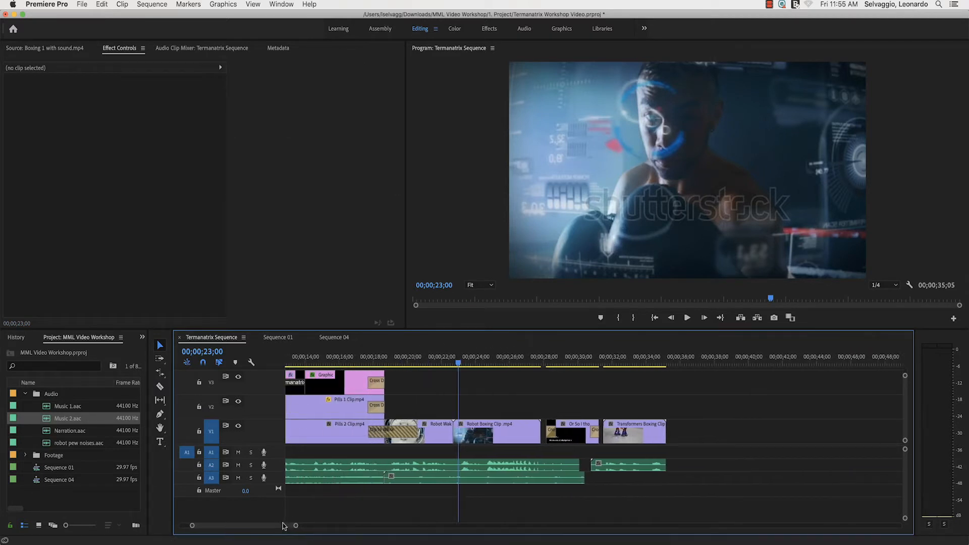
click(419, 357)
key(space)
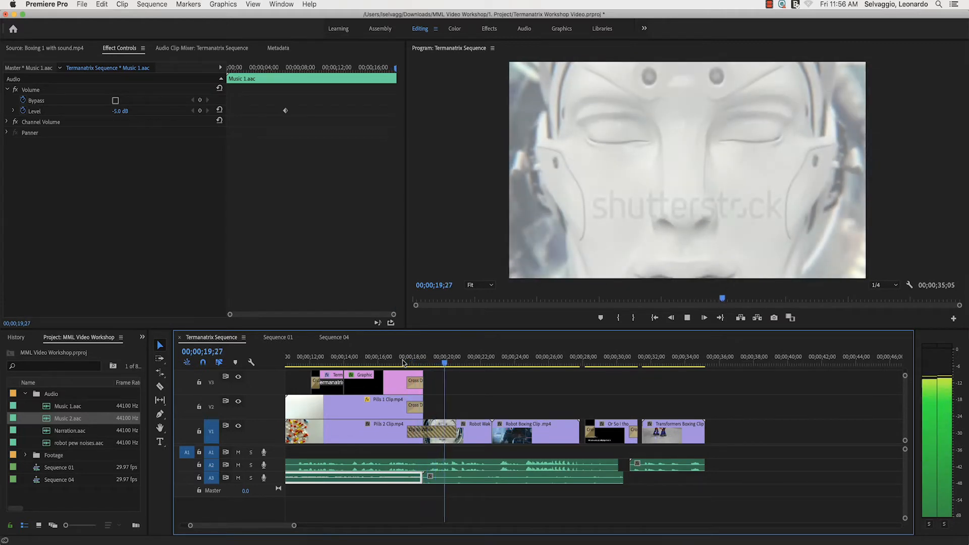
key(space)
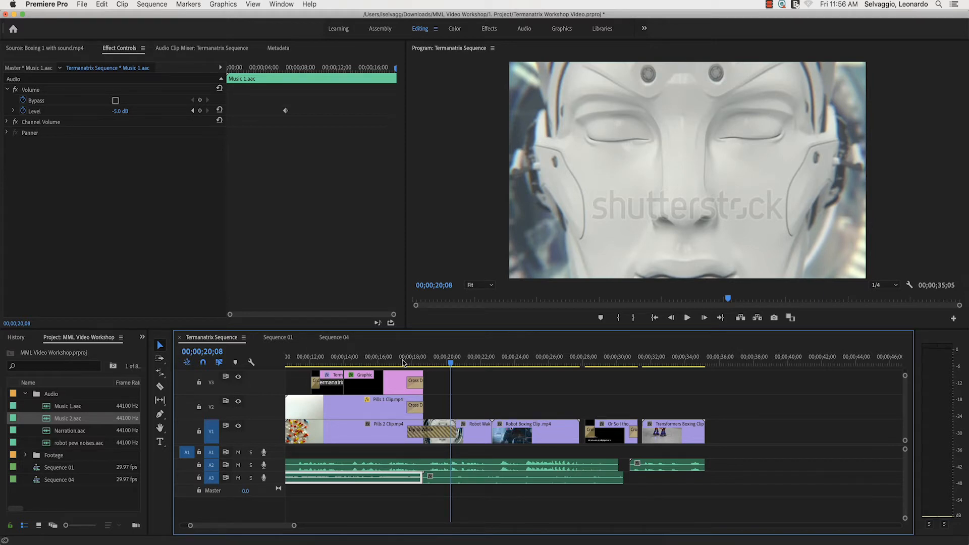
Step: Apply the Exponential Fade audio transition at the cut between Music 1.aac and Music 2.aac on track A3
click(489, 29)
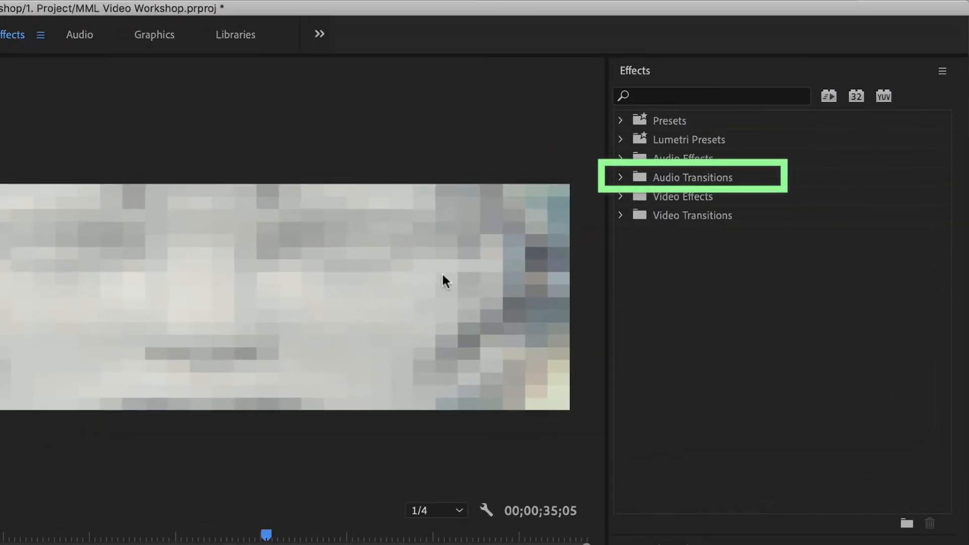
click(621, 177)
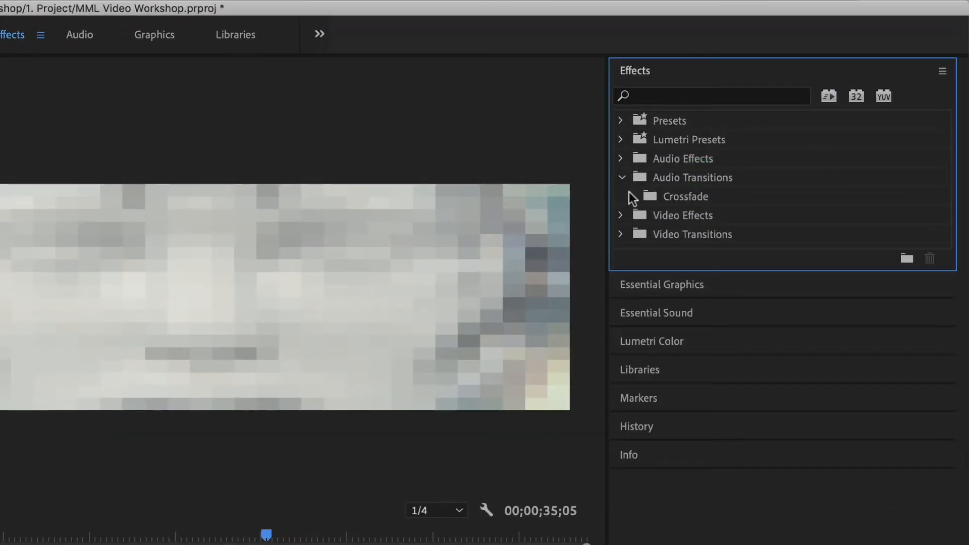
click(631, 195)
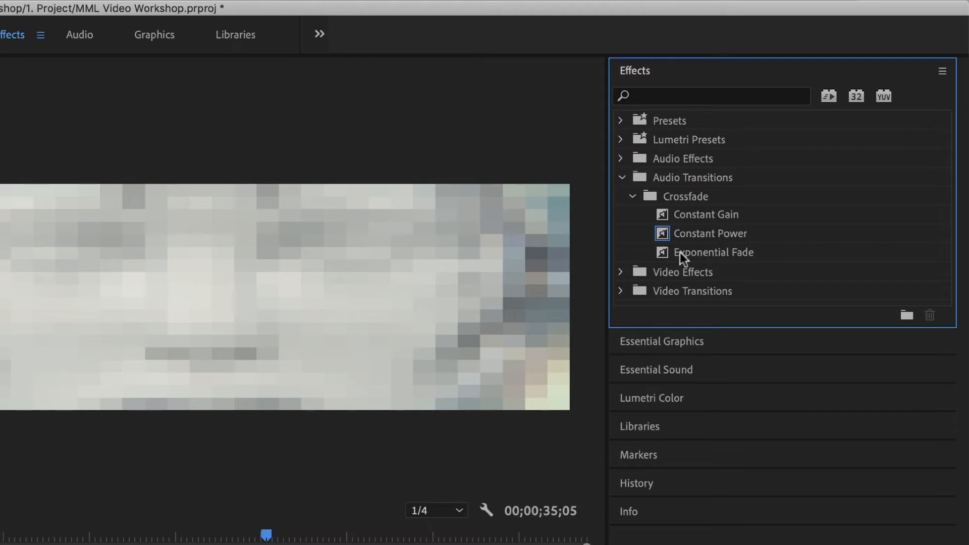
click(680, 253)
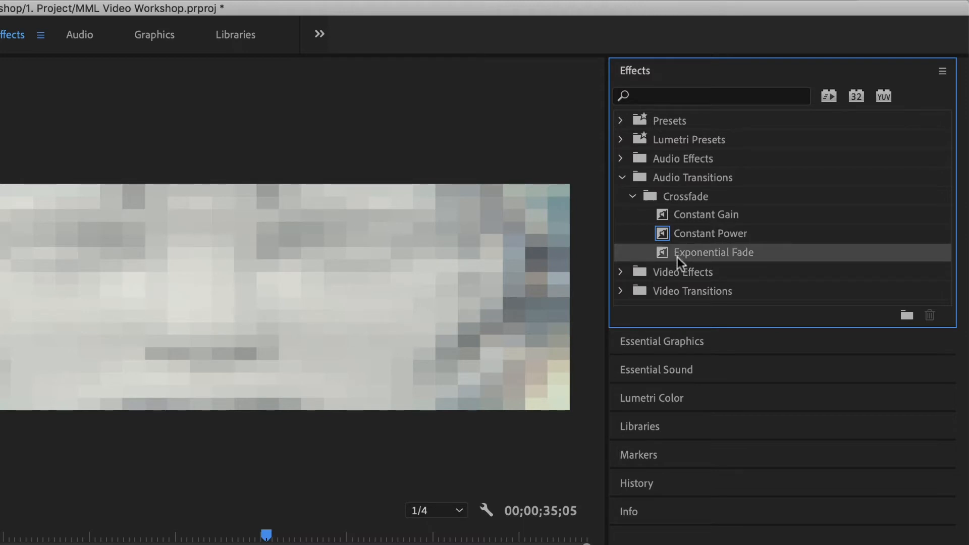
drag(679, 257, 455, 426)
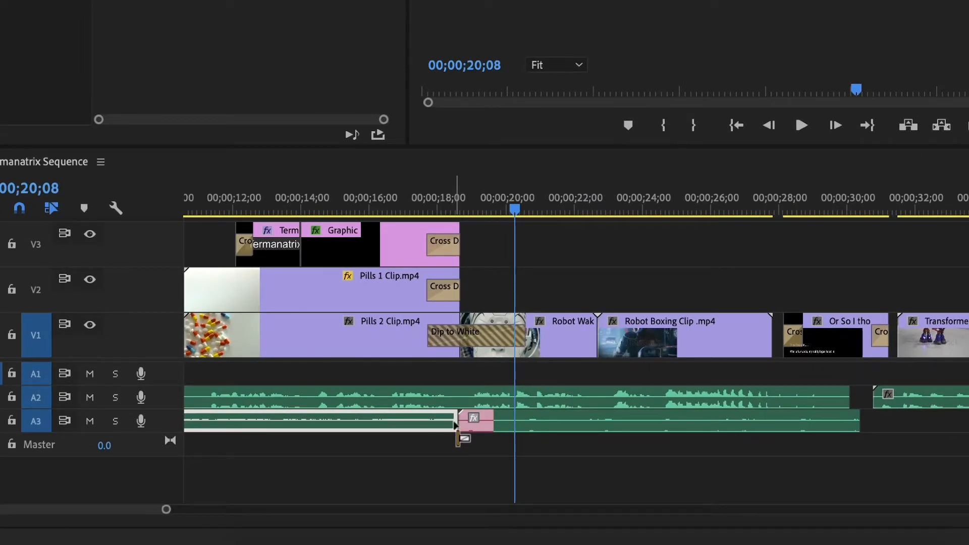
drag(456, 425, 458, 426)
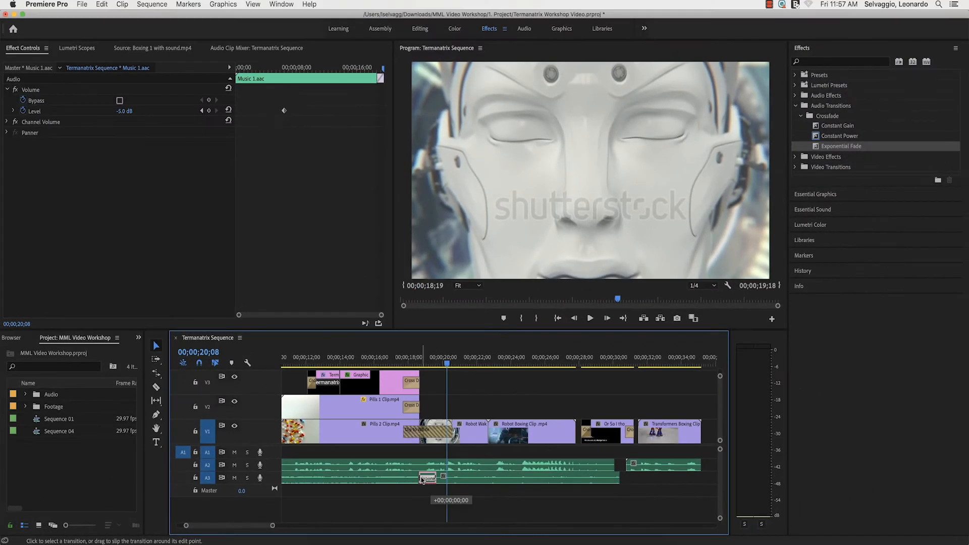
Step: Align the Exponential Fade to Center at Cut so it spans both music clips
click(437, 457)
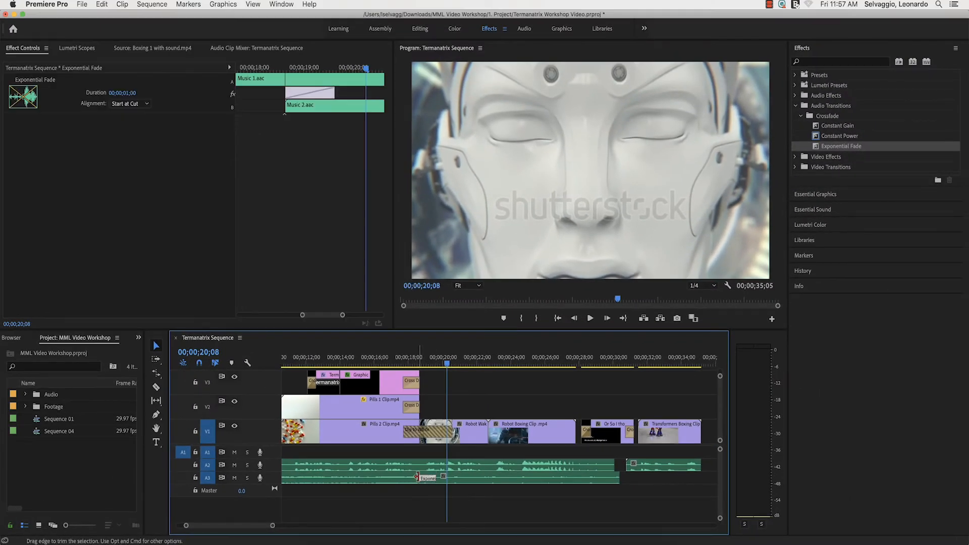
drag(421, 477, 412, 477)
drag(311, 94, 289, 95)
Step: Play the sequence across the music crossfade, and apply an Exponential Fade to the end of the Music 2.aac clip on A3
click(444, 365)
click(410, 363)
key(space)
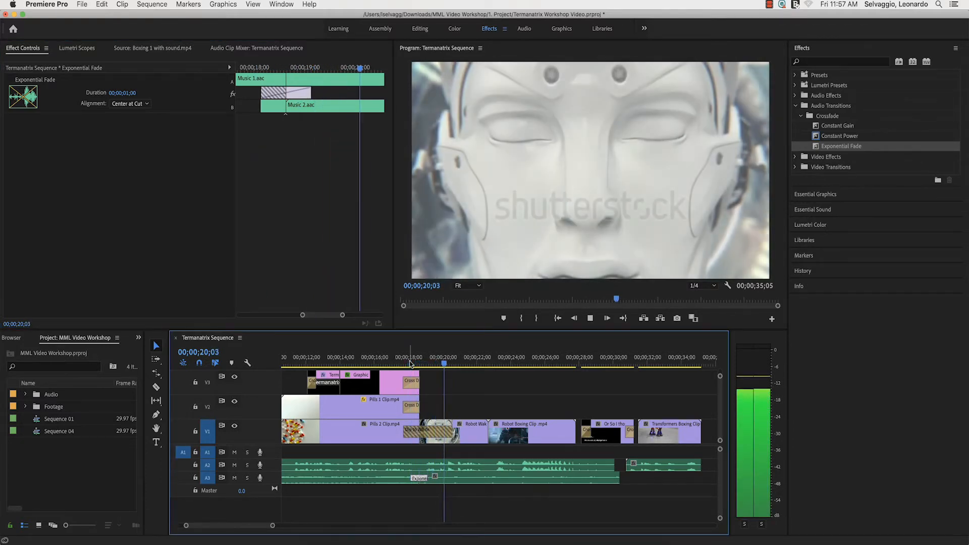
key(space)
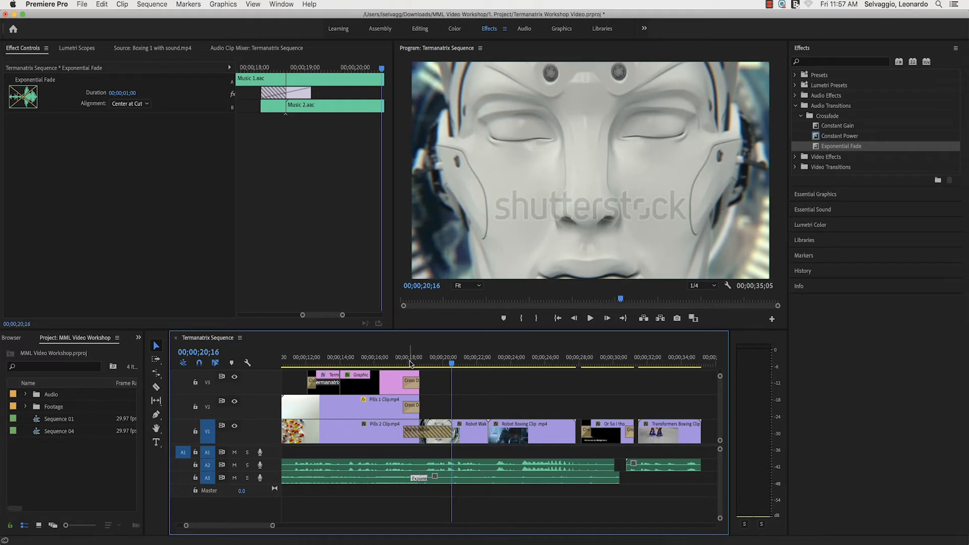
drag(826, 149, 616, 478)
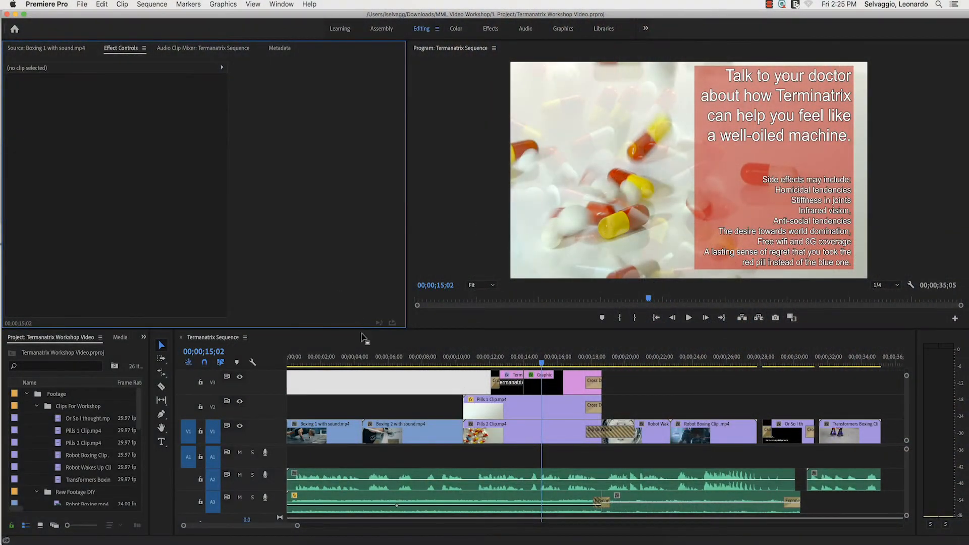
Step: Open the media export settings for the Termanatrix Sequence, set the source range to Entire Sequence and scrub the preview towards its end
click(361, 345)
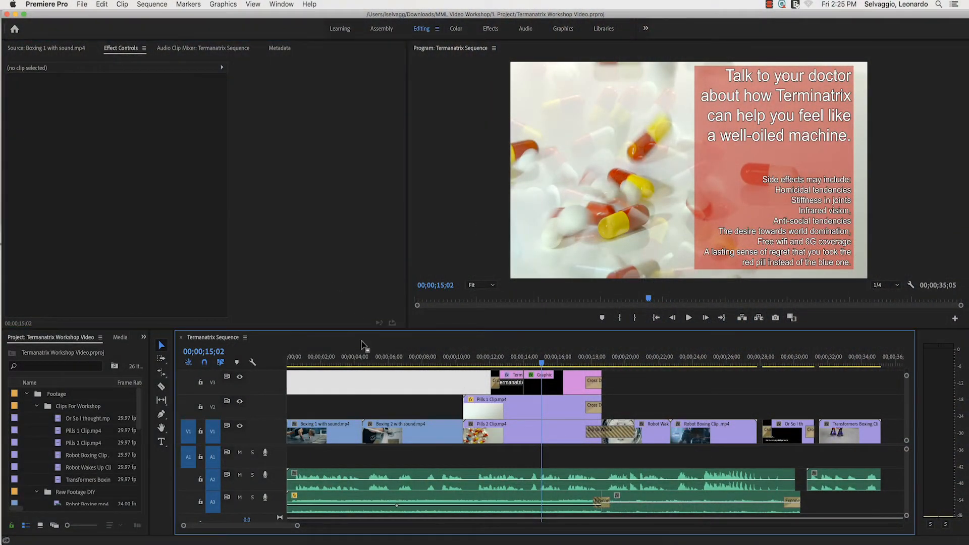
click(83, 5)
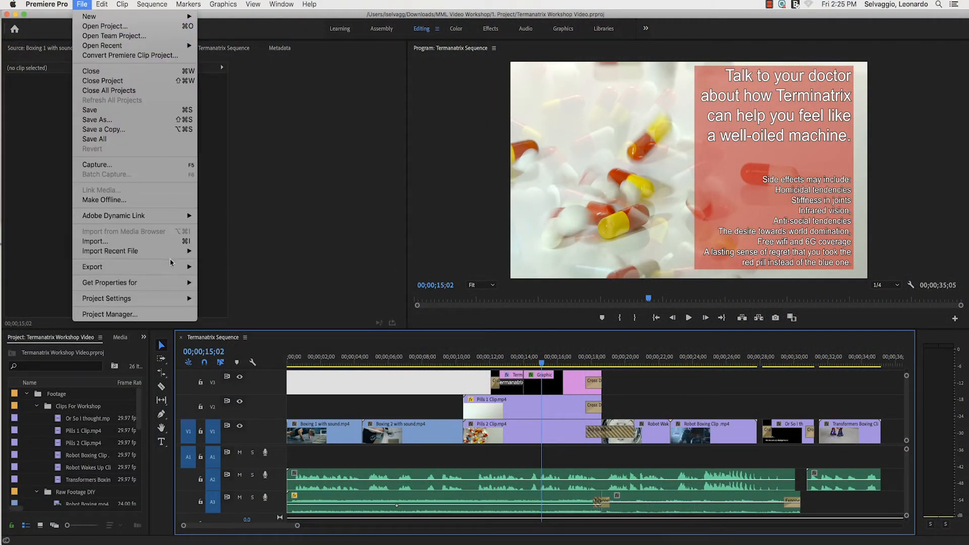
mouse_move(173, 267)
click(211, 267)
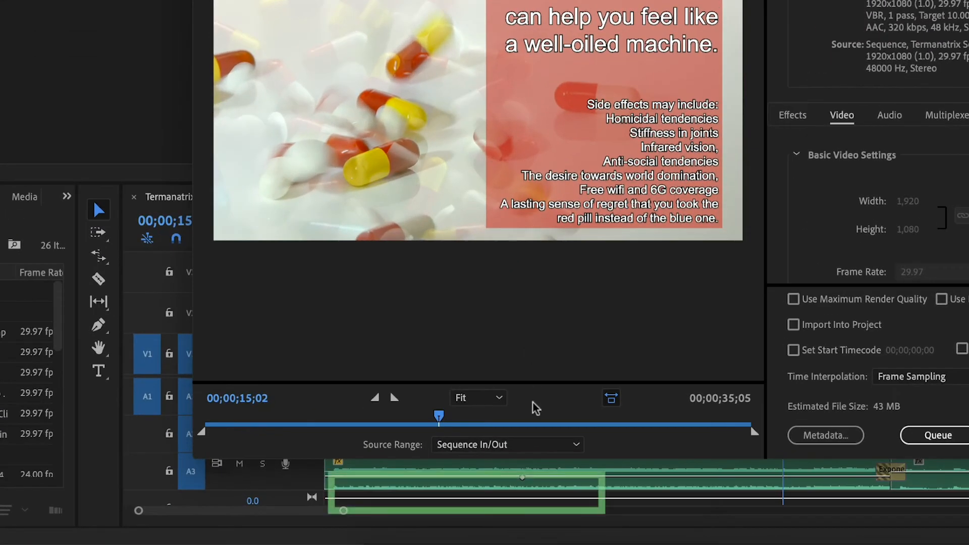
click(528, 445)
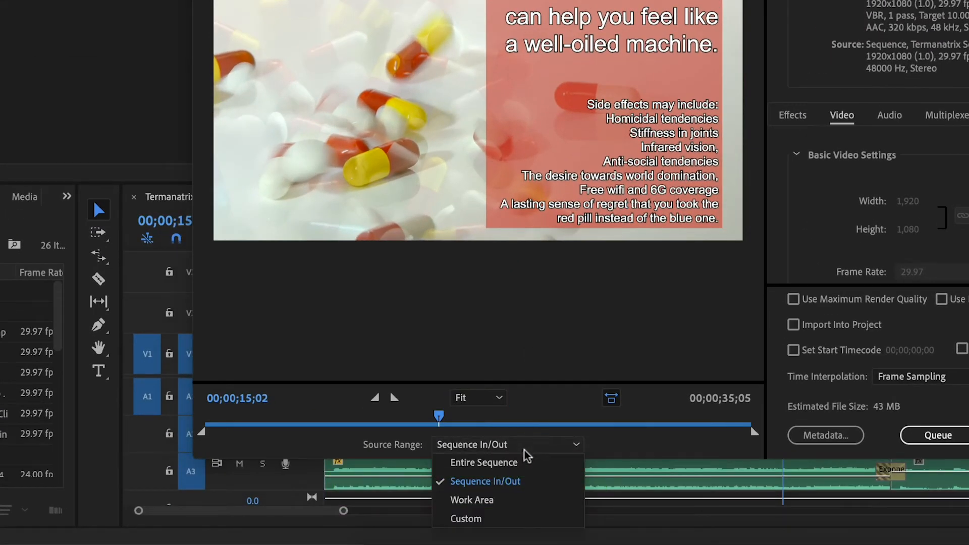
click(522, 464)
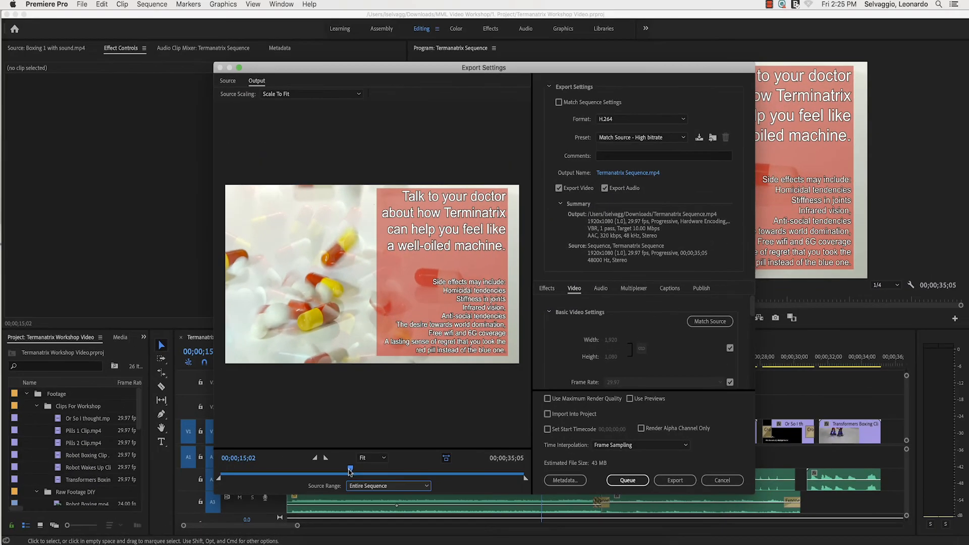
drag(357, 466, 519, 478)
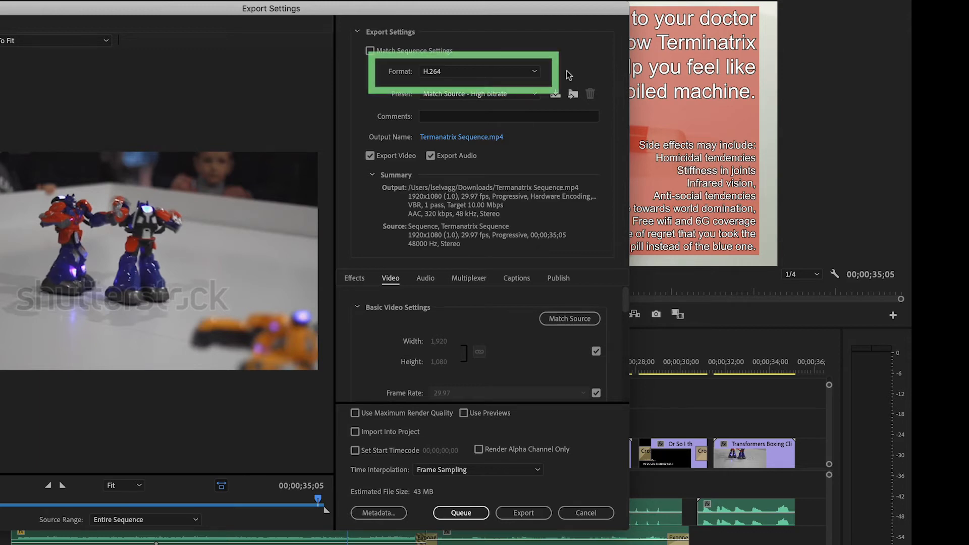
Step: Set the export format to H.264 with the YouTube 1080p Full HD preset
click(539, 72)
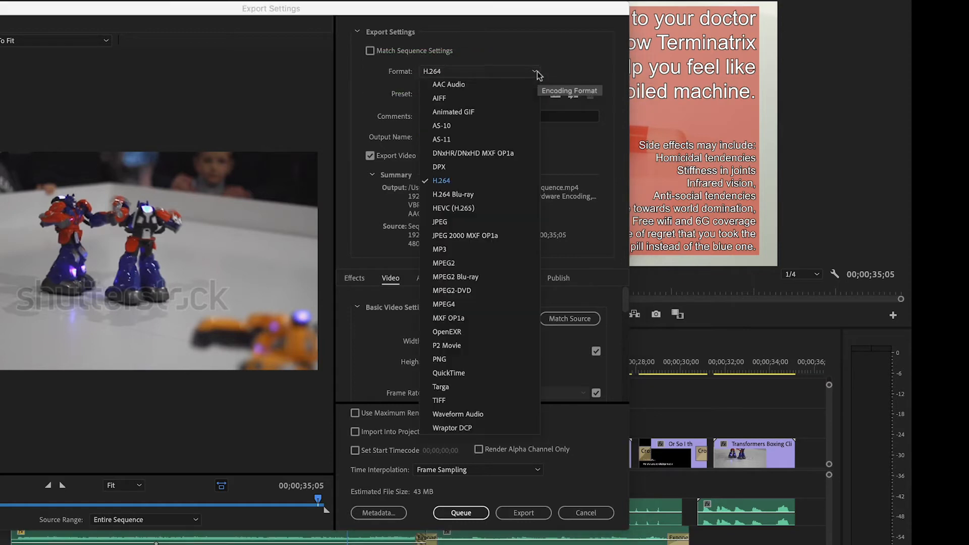
click(445, 183)
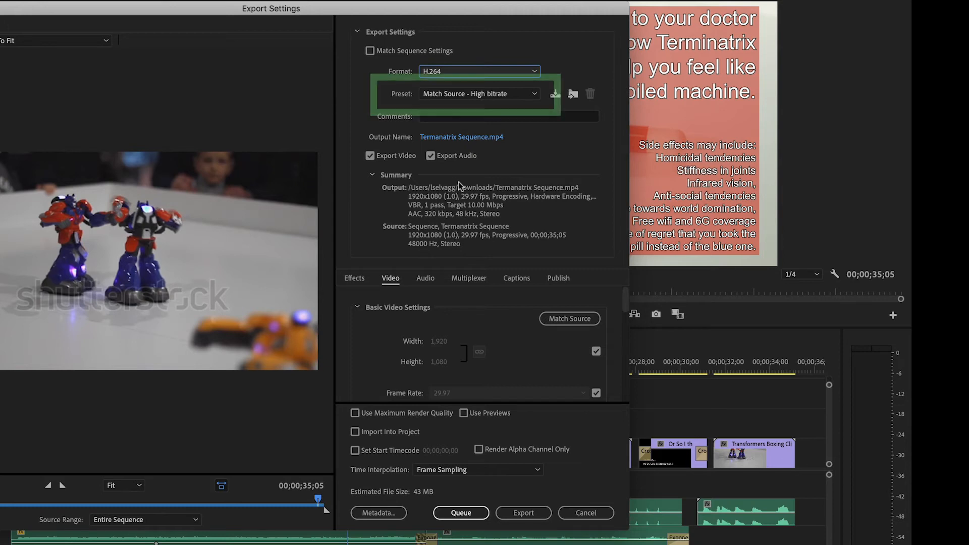
click(536, 95)
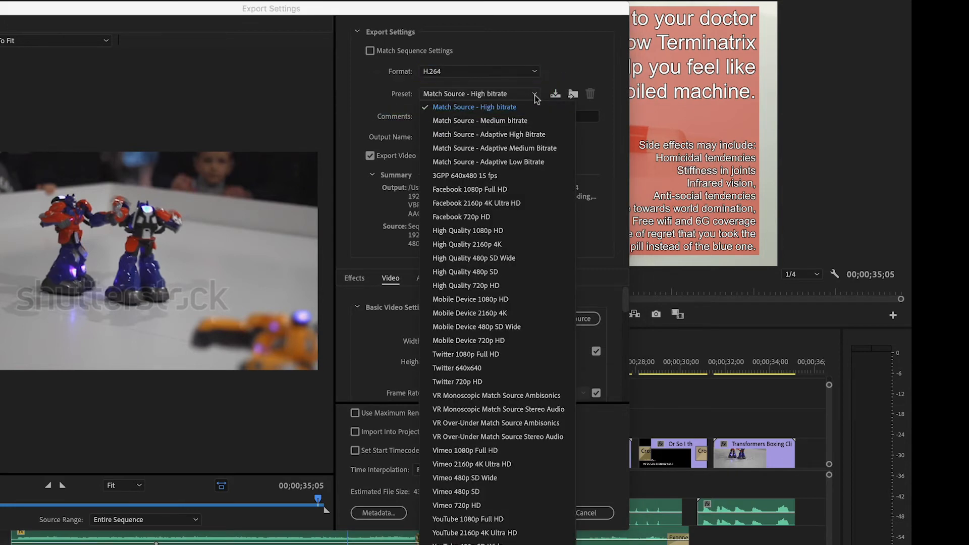
click(498, 520)
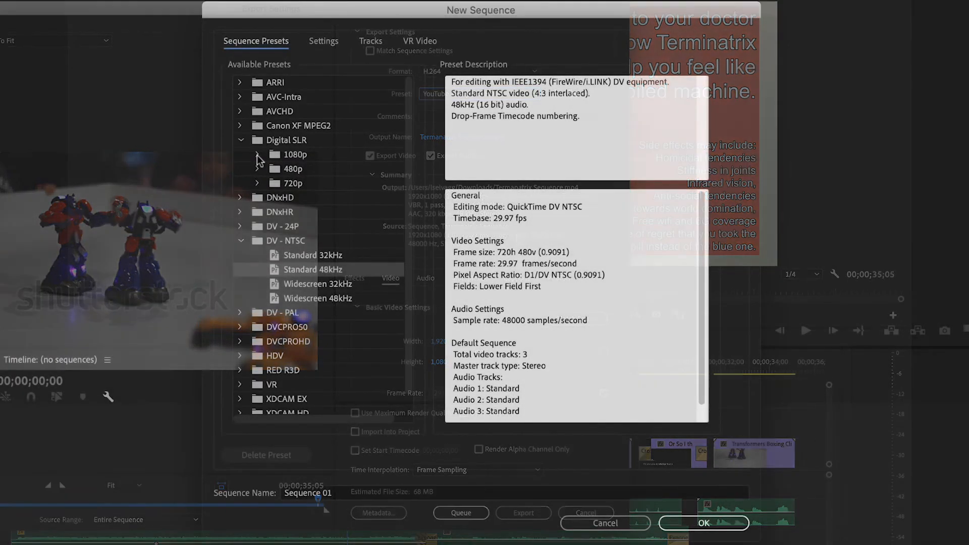
click(257, 155)
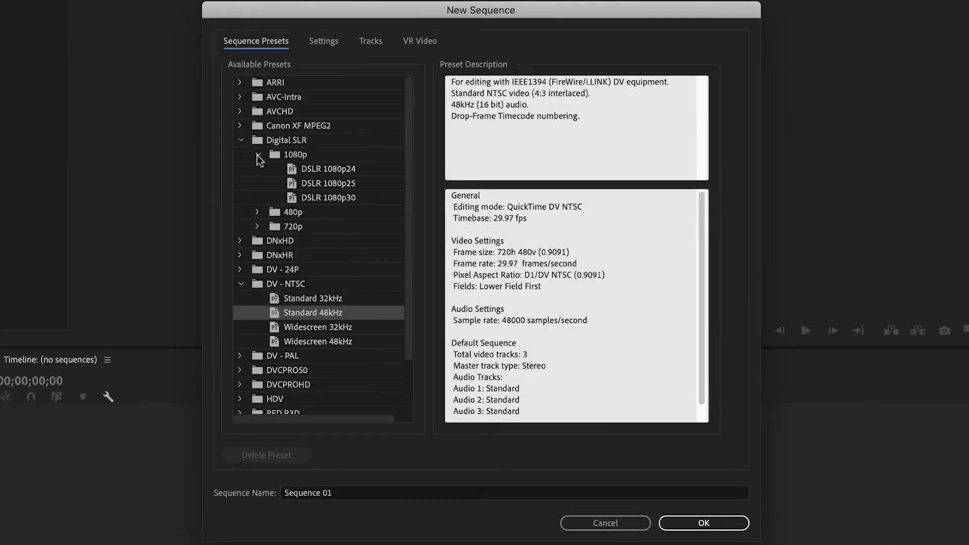
click(309, 198)
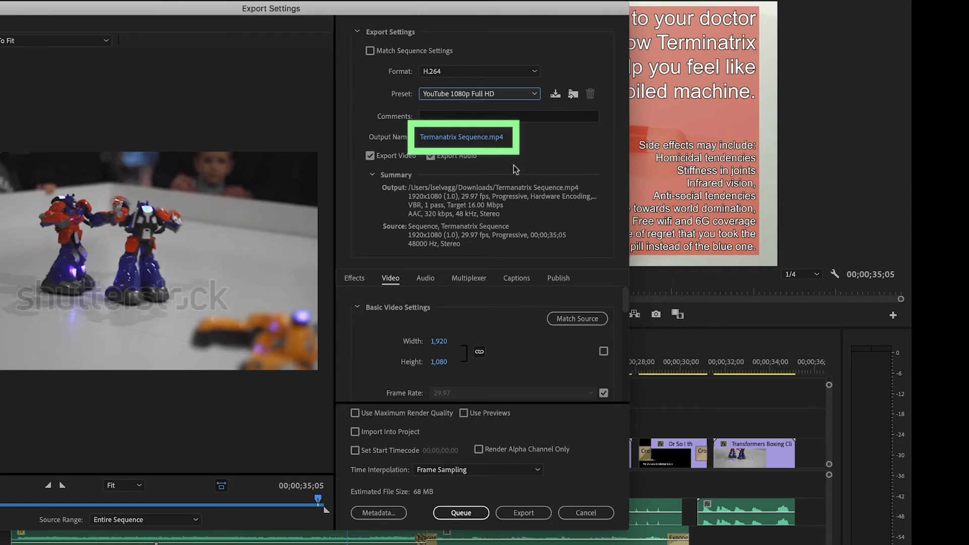
Step: Choose the 5. Exports folder inside Downloads > MML Video Workshop as the output location for the exported video
click(479, 139)
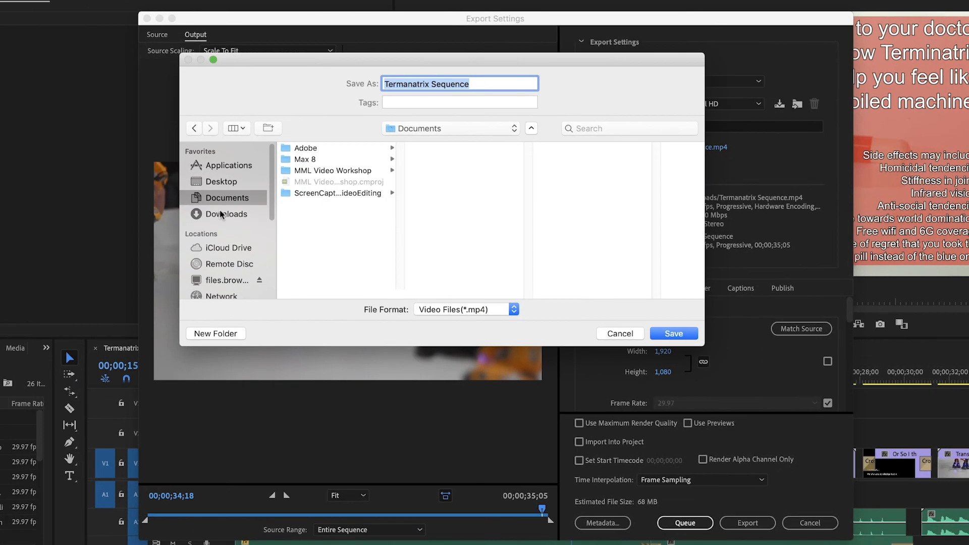
click(224, 215)
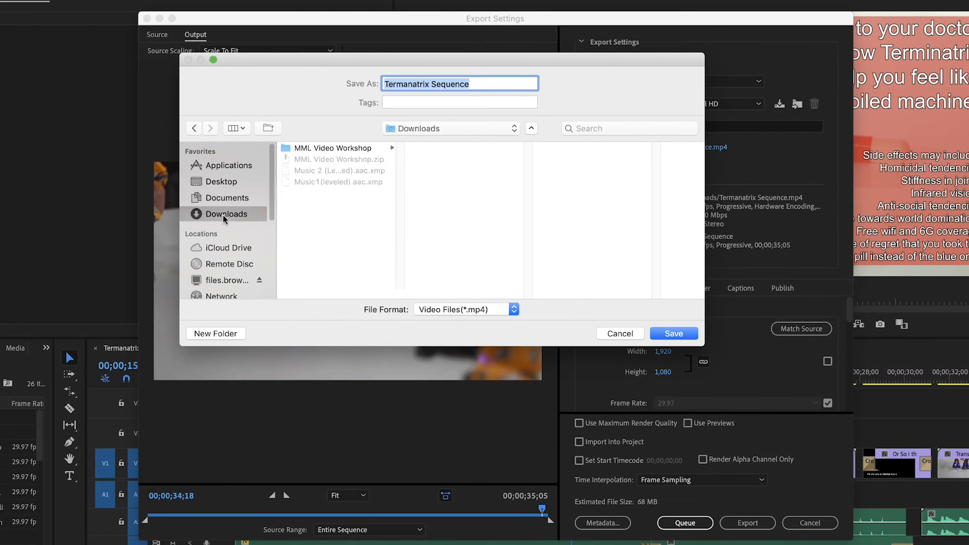
click(371, 148)
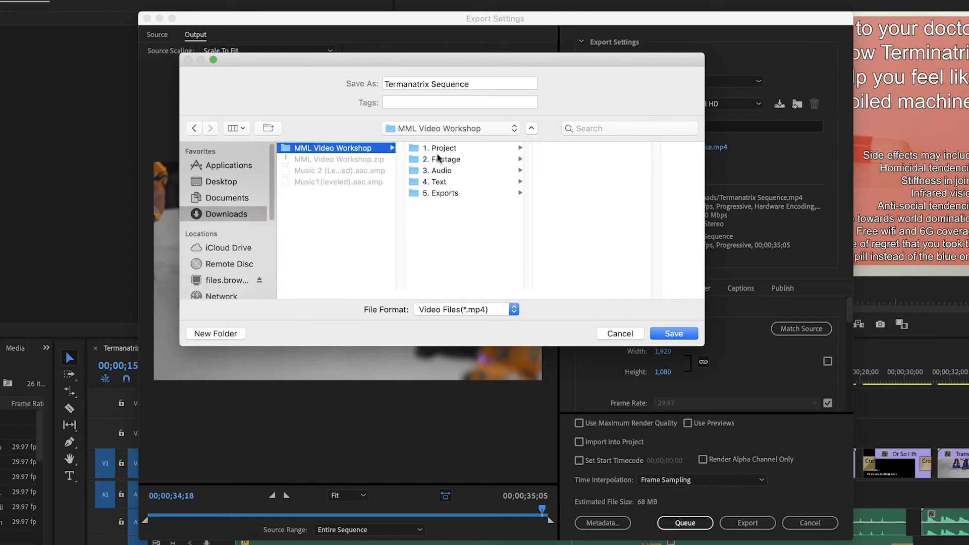
click(437, 194)
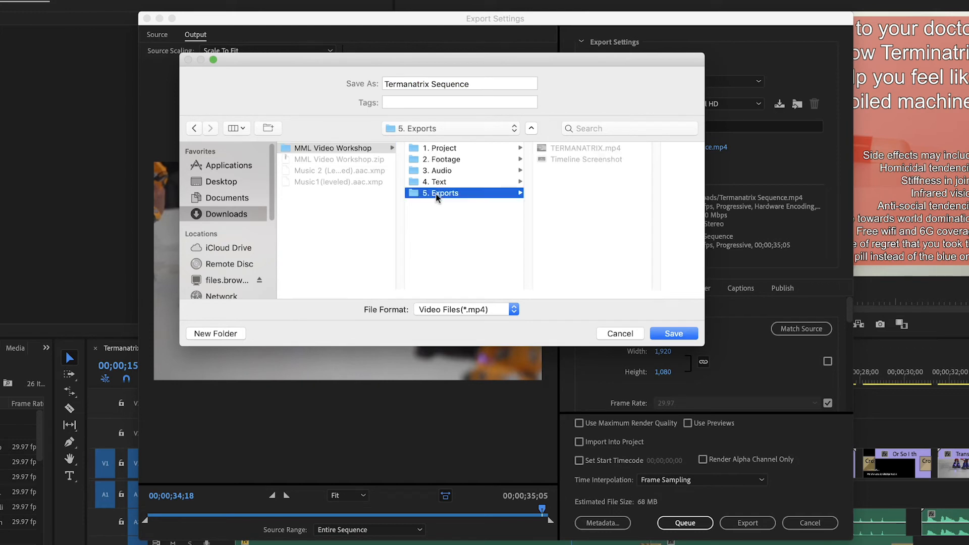
Step: Name the output file Termanatrix Video and export the sequence
double_click(448, 84)
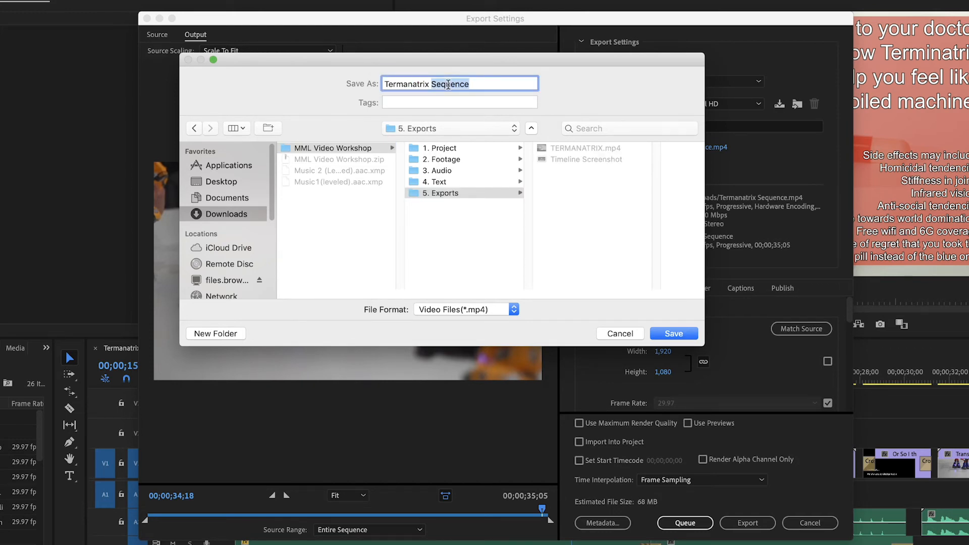
key(BackSpace)
key(BackSpace)
text(Video 01)
key(BackSpace)
text(2)
key(BackSpace)
text(3)
key(BackSpace)
key(BackSpace)
key(BackSpace)
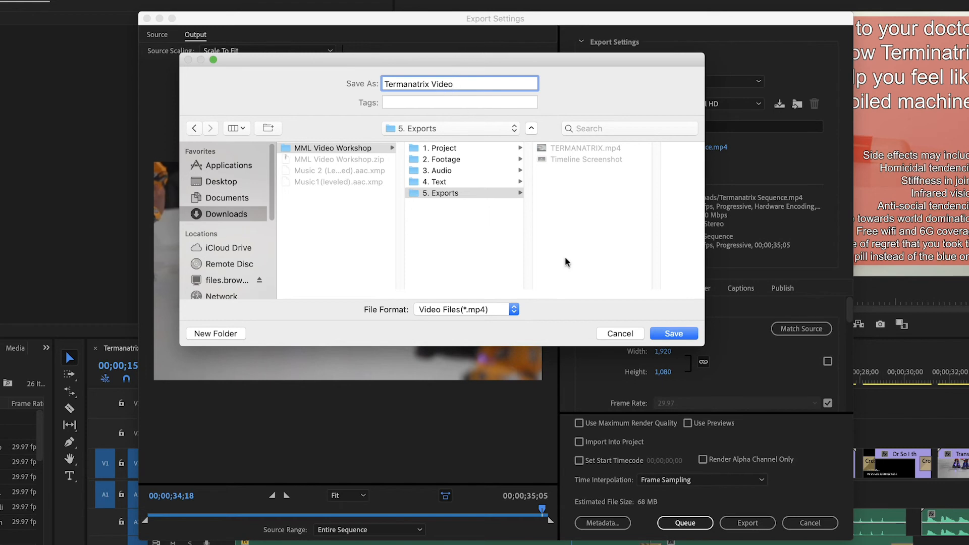
click(683, 334)
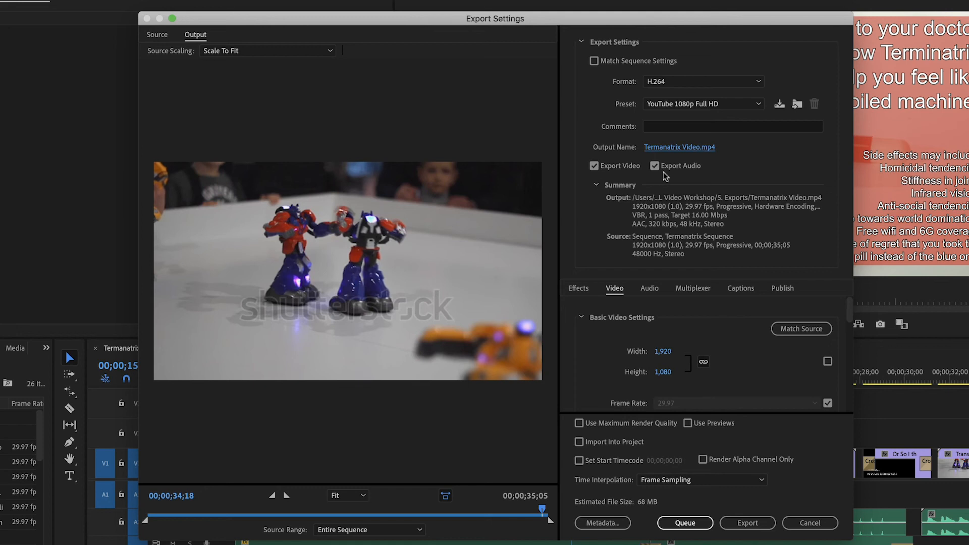
click(749, 523)
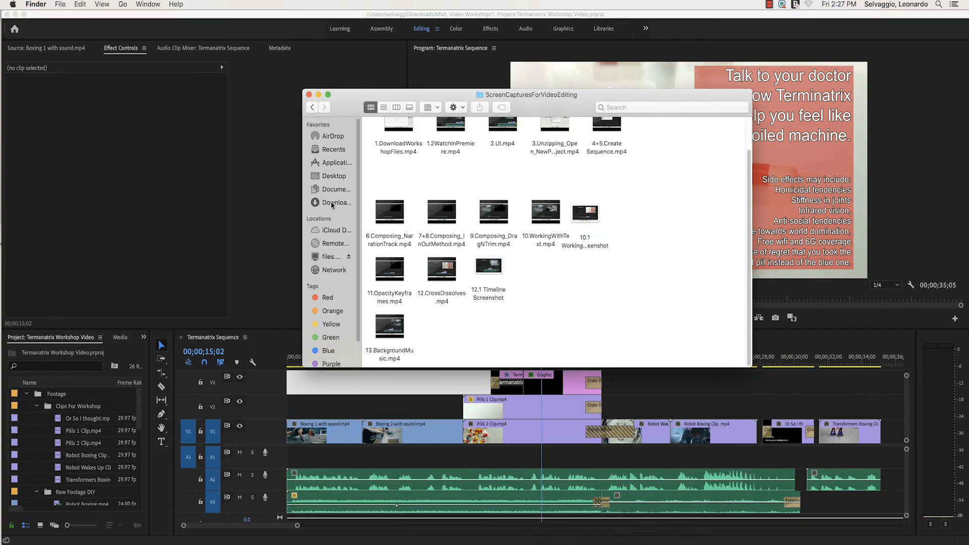
Step: In Finder, go to the 5. Exports folder of MML Video Workshop in Downloads and open TERMANATRIX.mp4
click(333, 203)
double_click(406, 154)
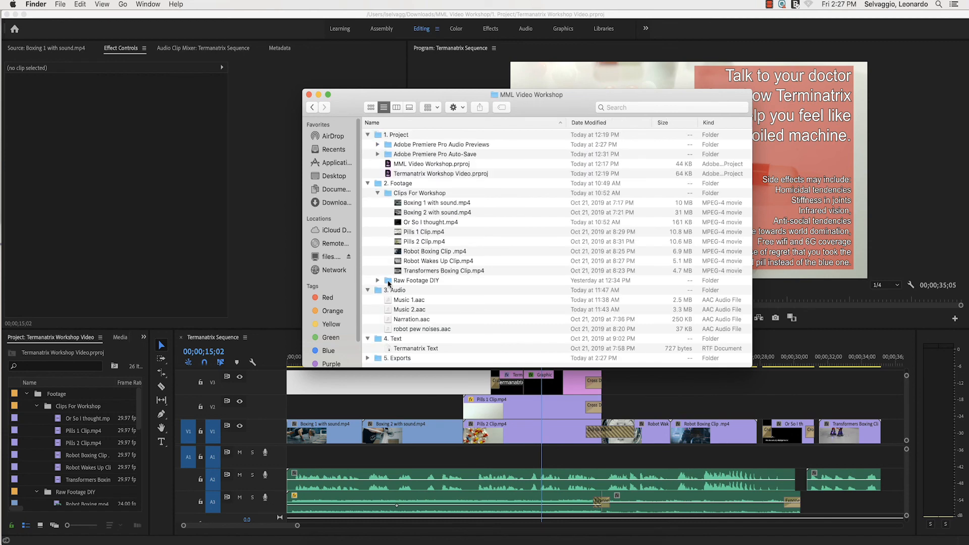
double_click(394, 357)
double_click(397, 146)
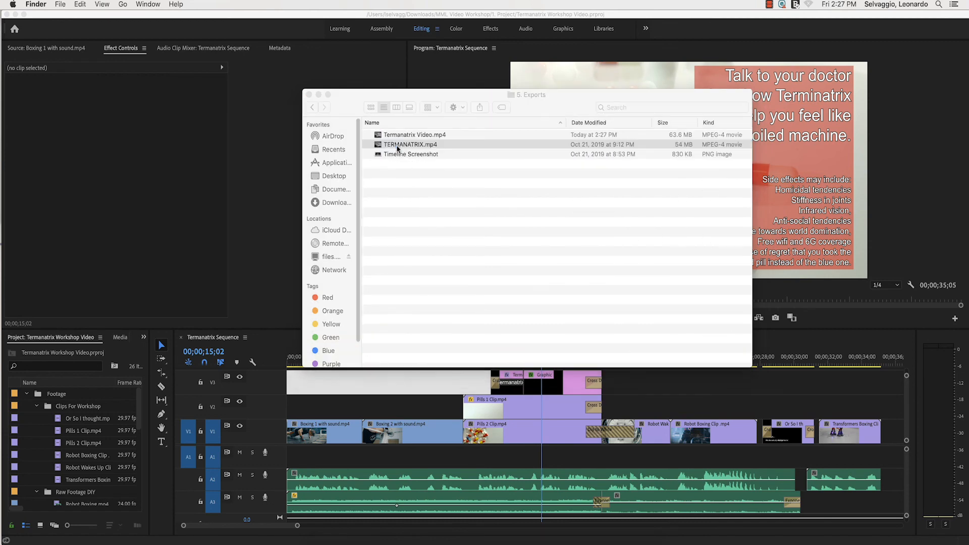